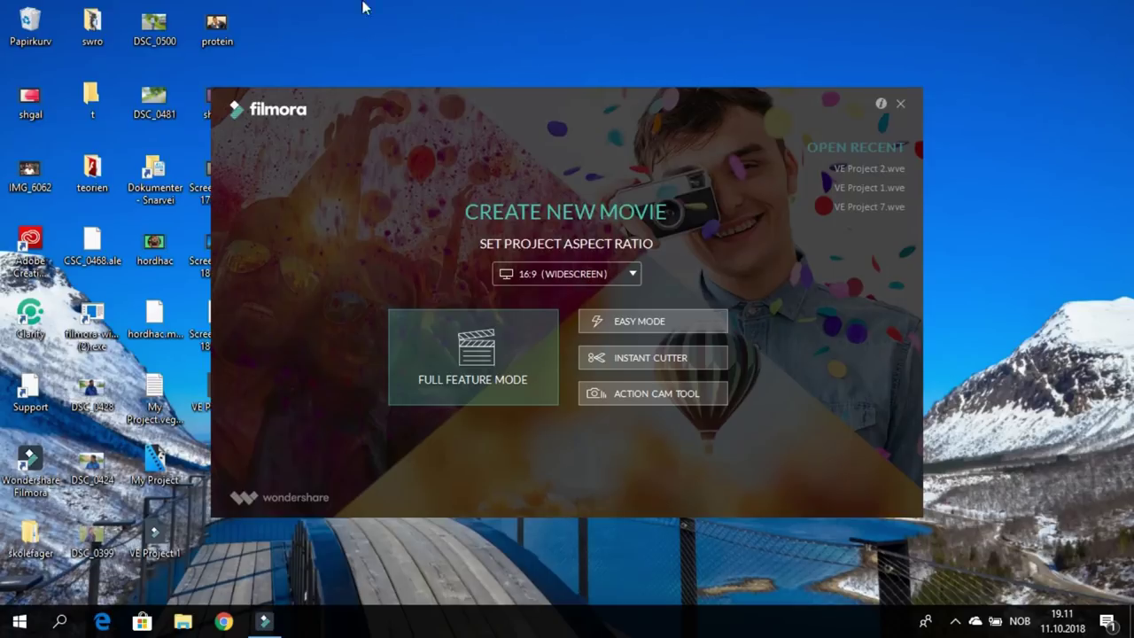
Set the new project's aspect ratio to 4:3 (Standard)
drag(590, 4, 294, 562)
click(580, 276)
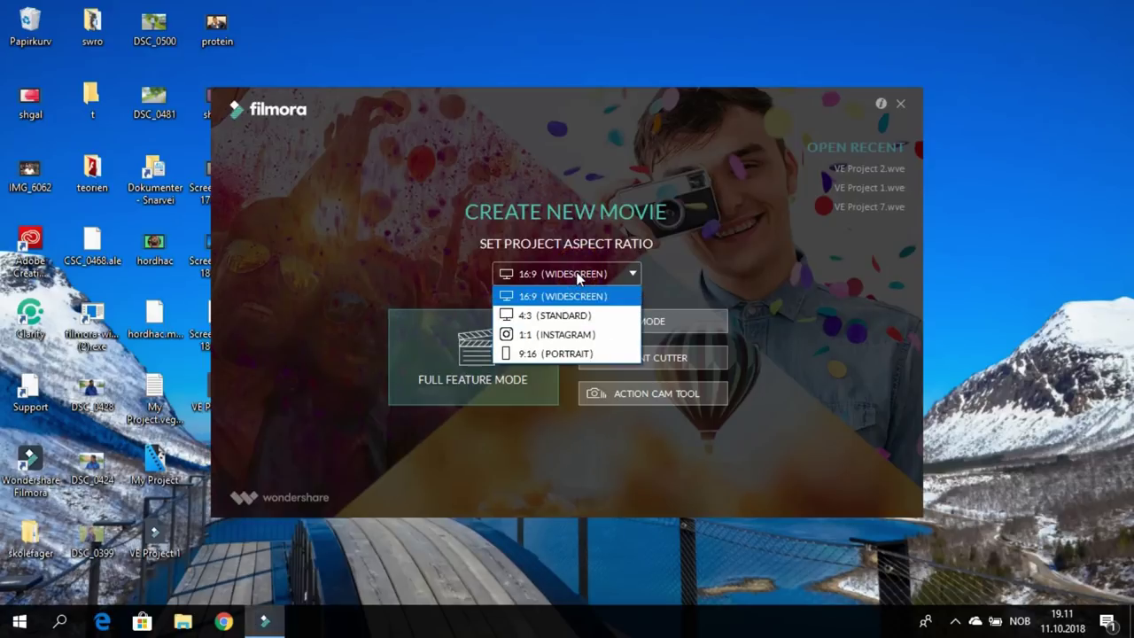
click(582, 316)
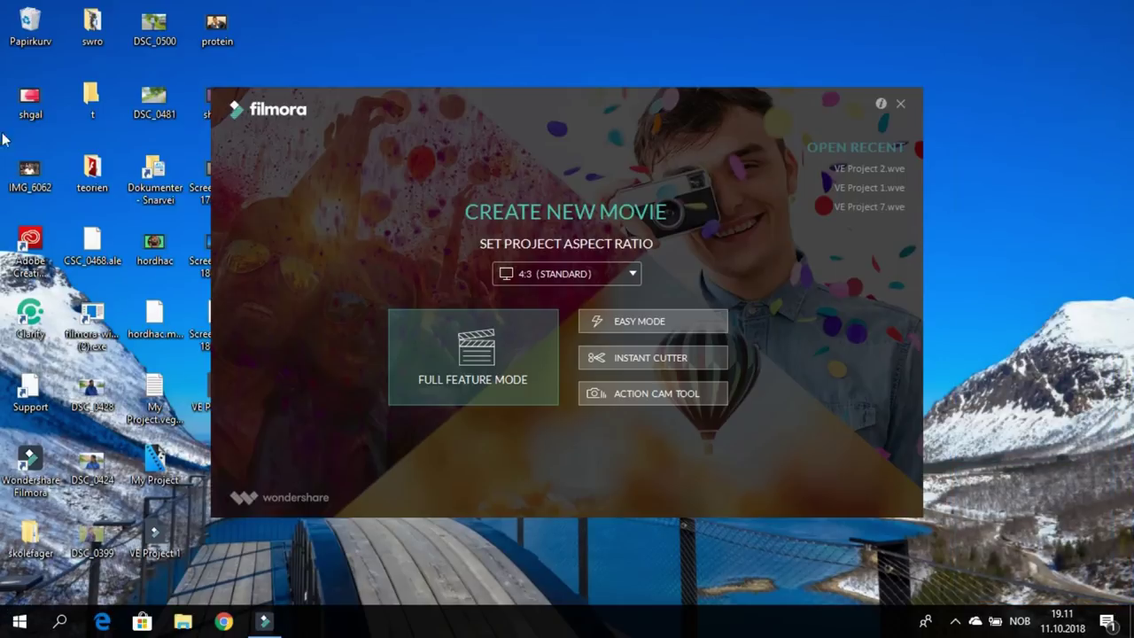
drag(53, 5, 27, 425)
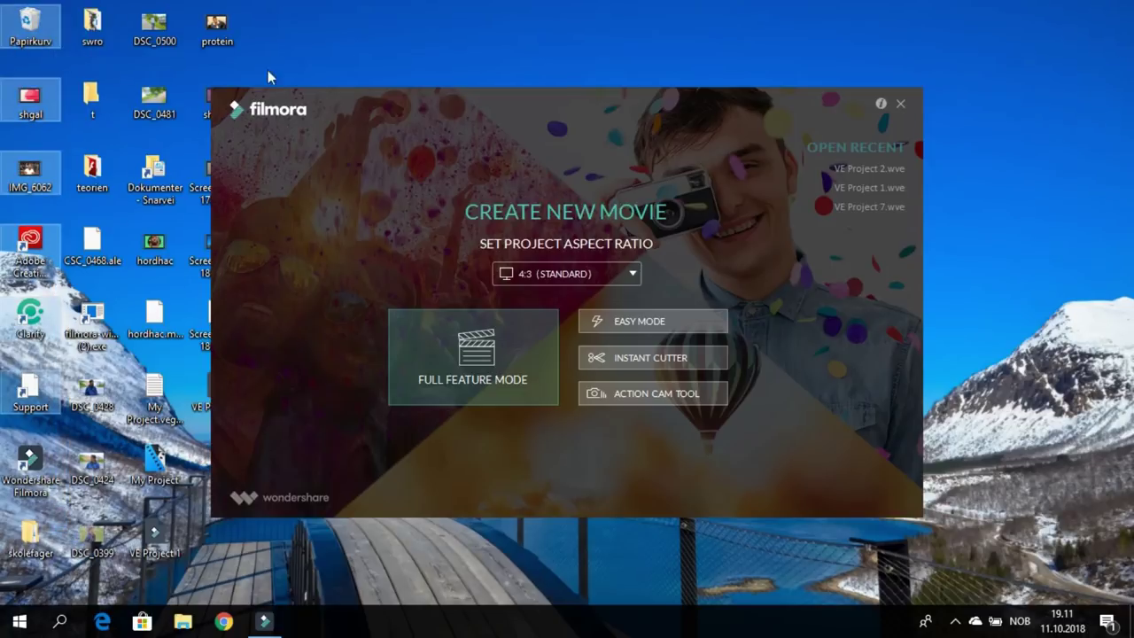
Set the project aspect ratio to 16:9 (Widescreen) and open the full feature editor
click(552, 275)
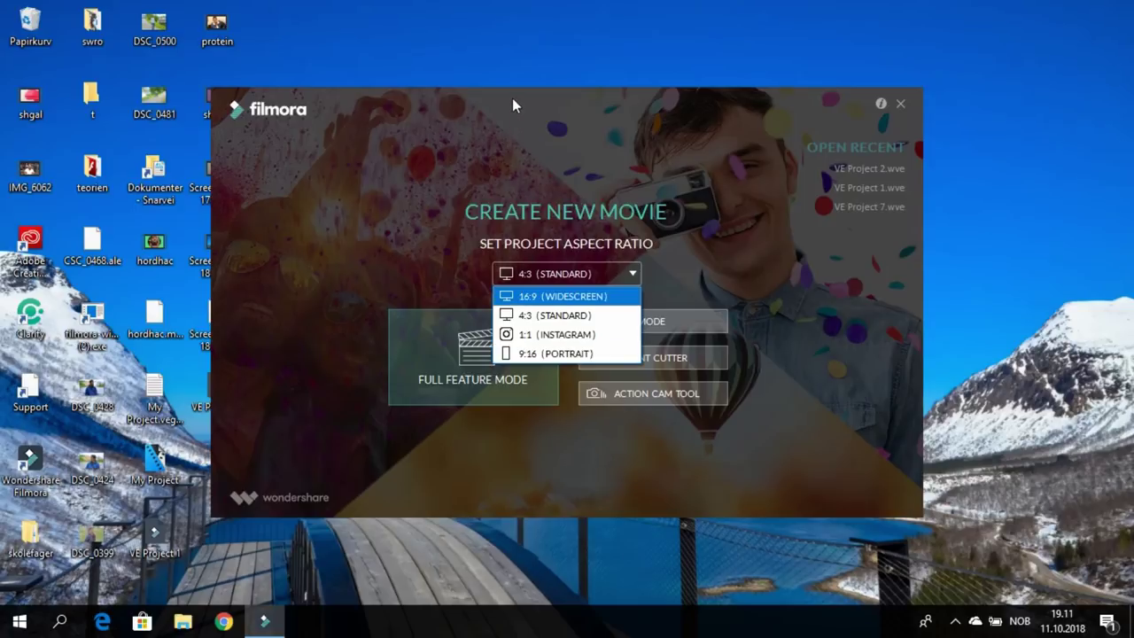
click(503, 65)
click(524, 269)
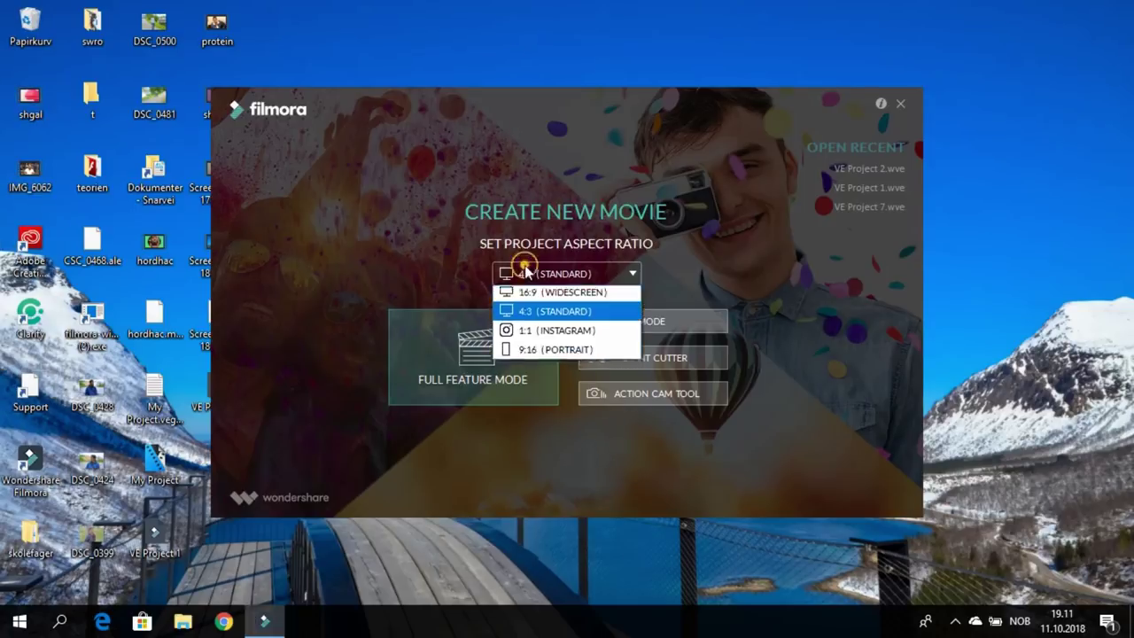
click(526, 273)
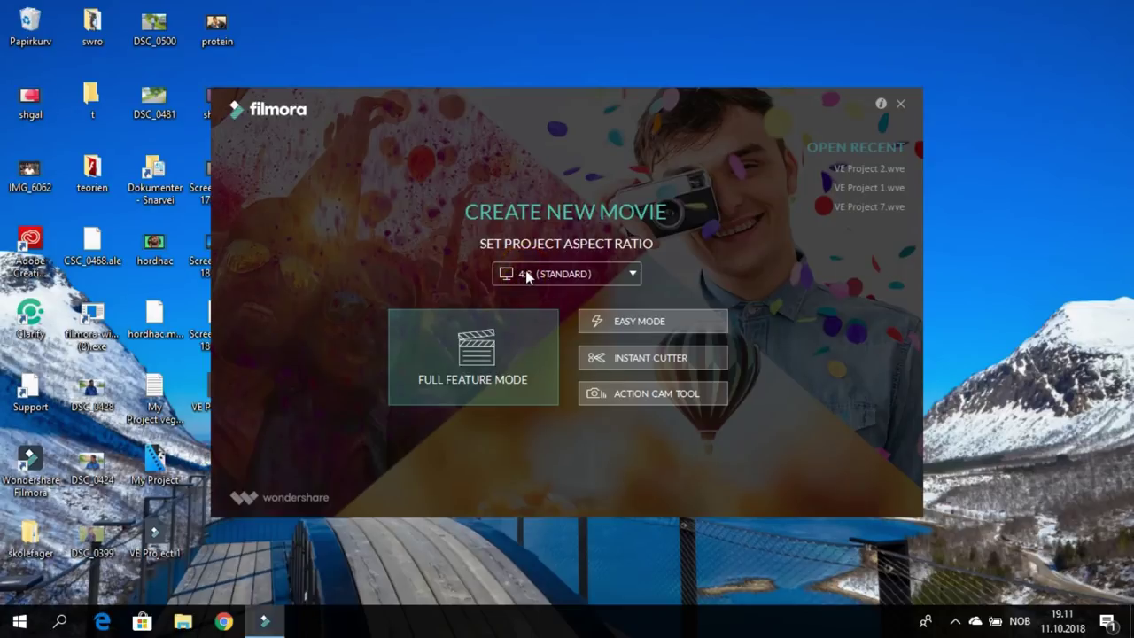
click(526, 276)
click(532, 293)
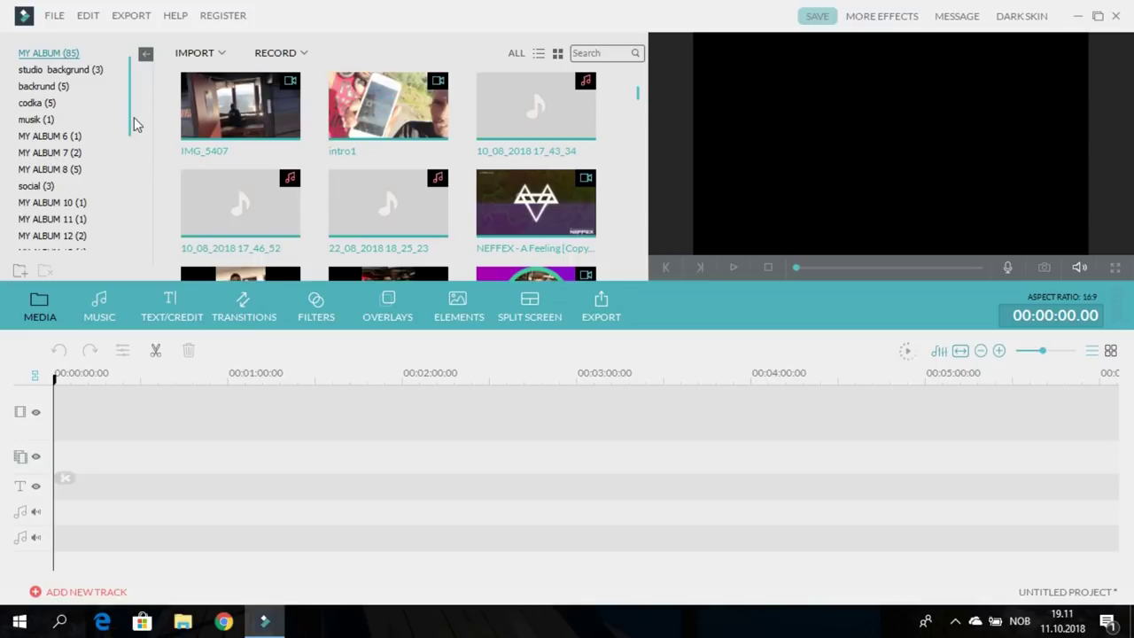
Import the intro5 video from the Downloads folder into MY ALBUM 2
scroll(128, 120, down, 3)
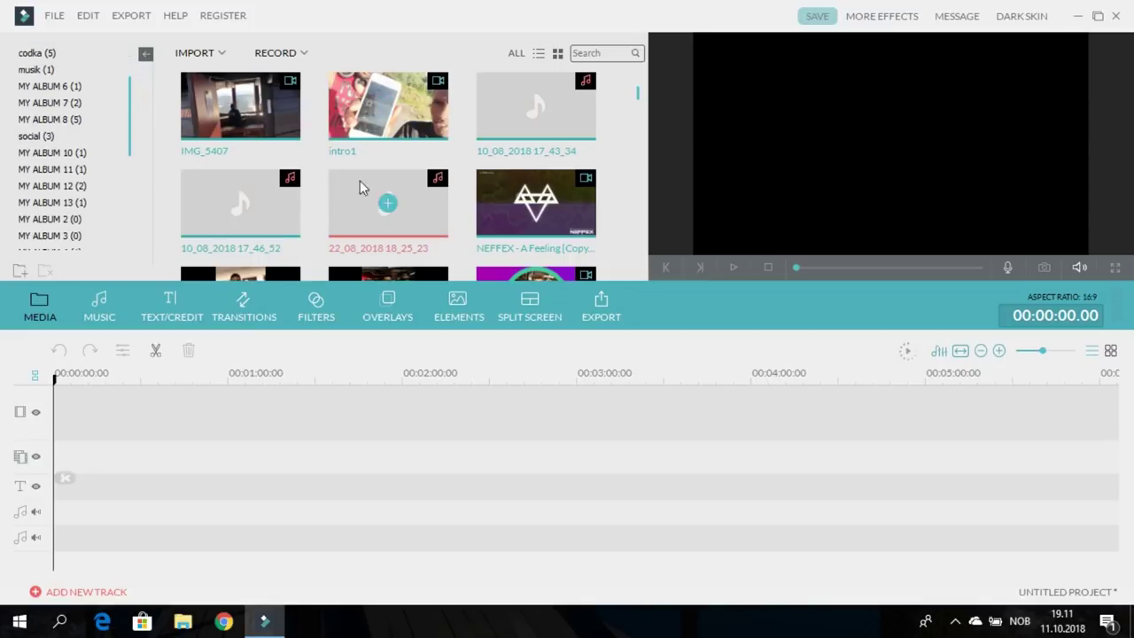
click(91, 220)
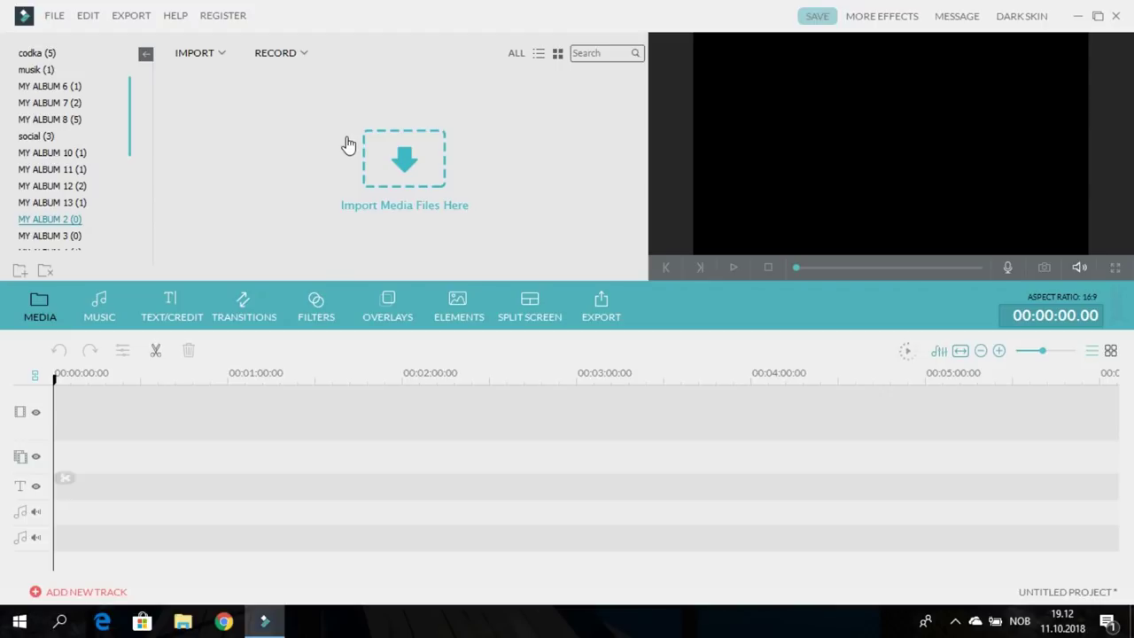
click(378, 172)
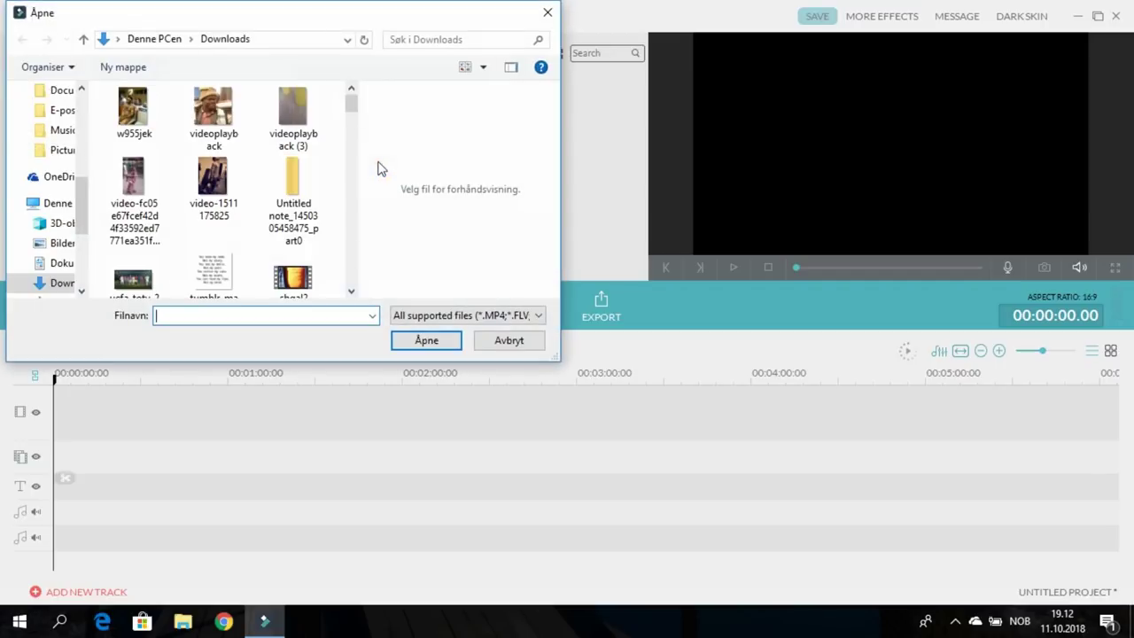
click(545, 14)
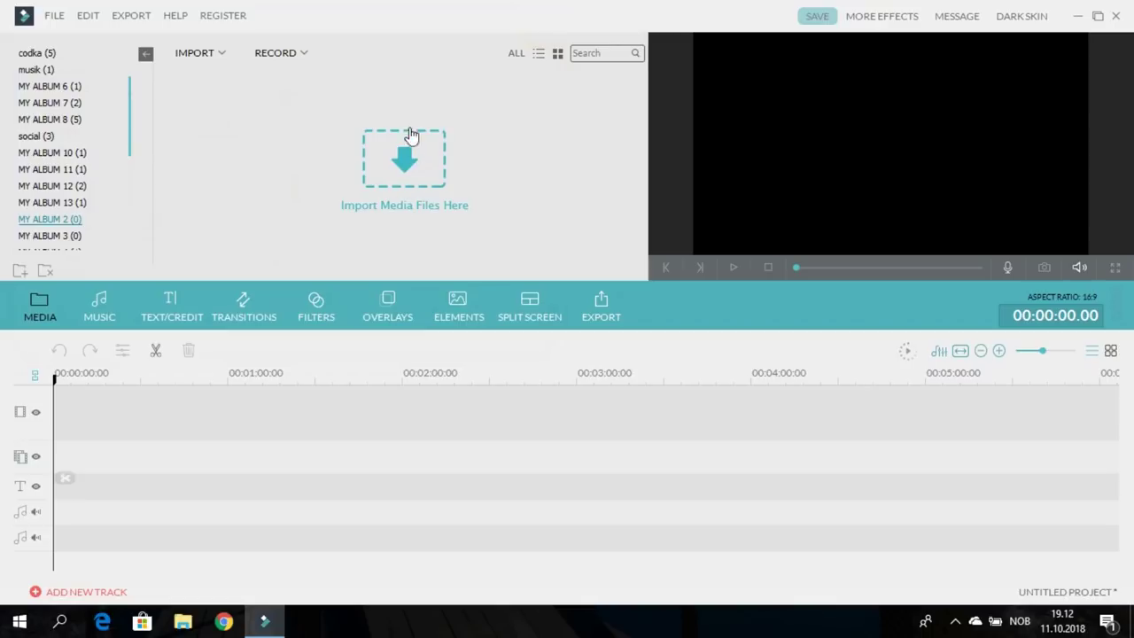
click(415, 152)
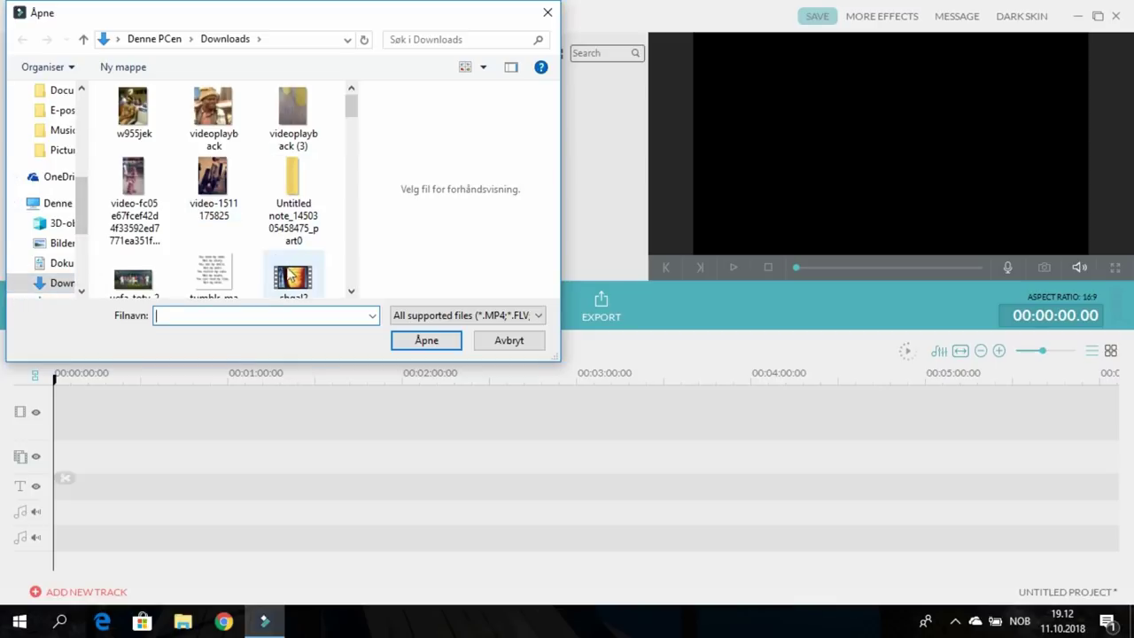
drag(352, 114, 370, 169)
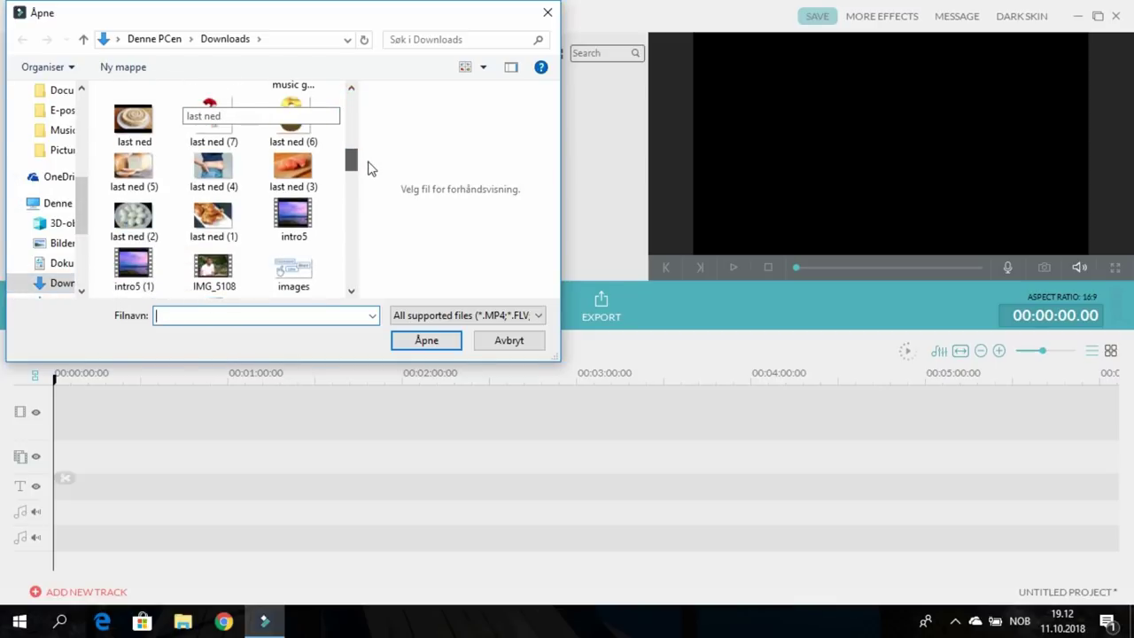
click(300, 203)
click(426, 340)
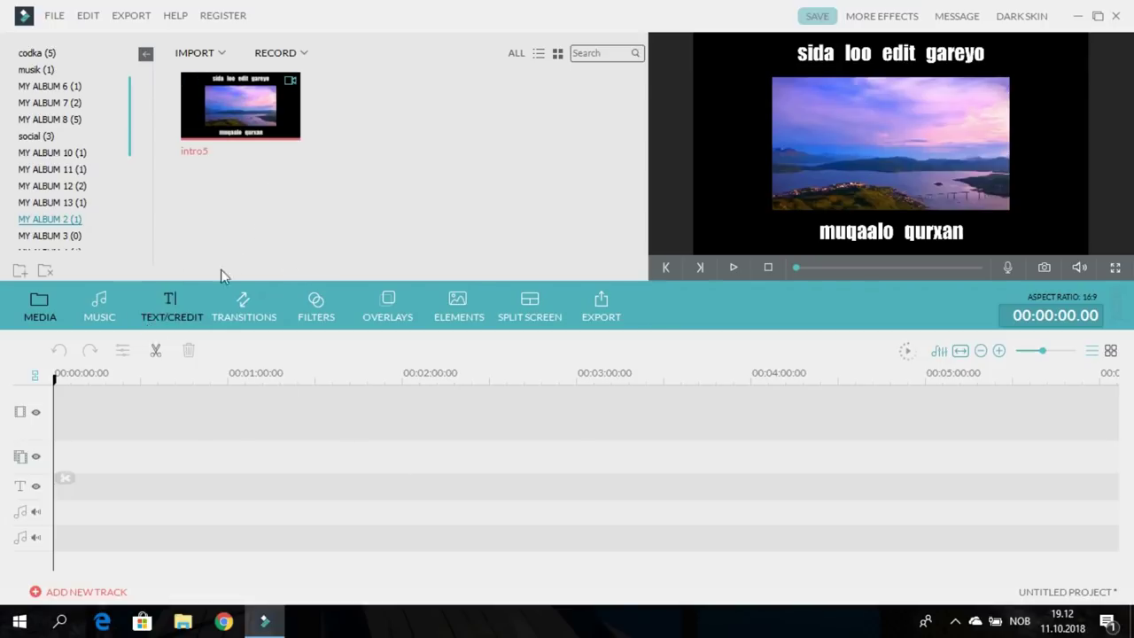
Look over the available music tracks and the text and credit templates
click(120, 308)
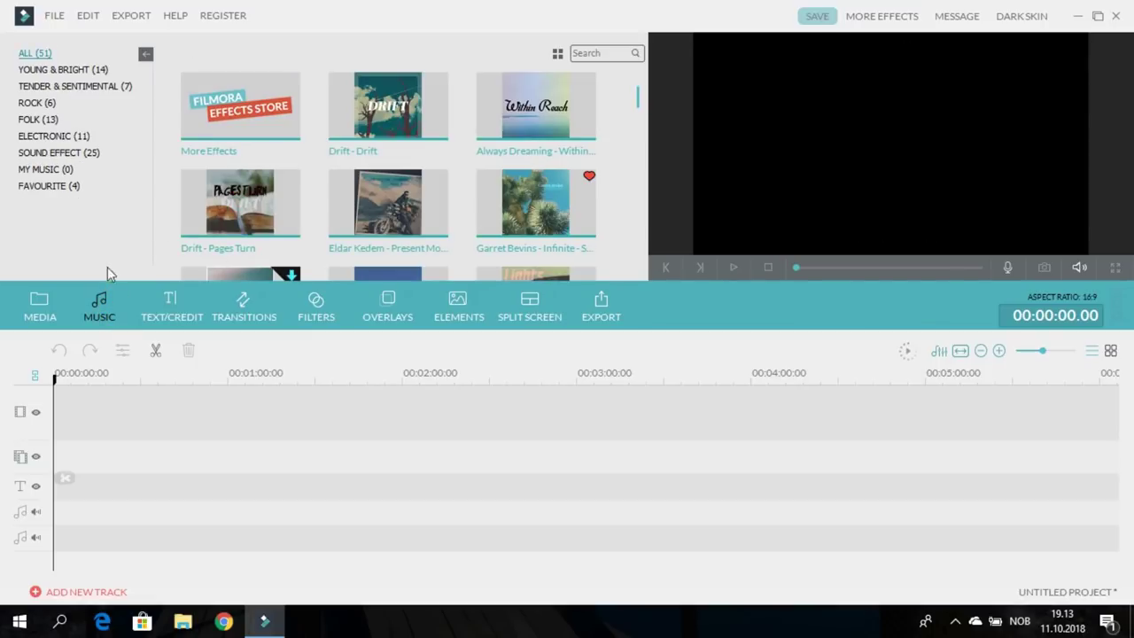
click(86, 309)
click(142, 303)
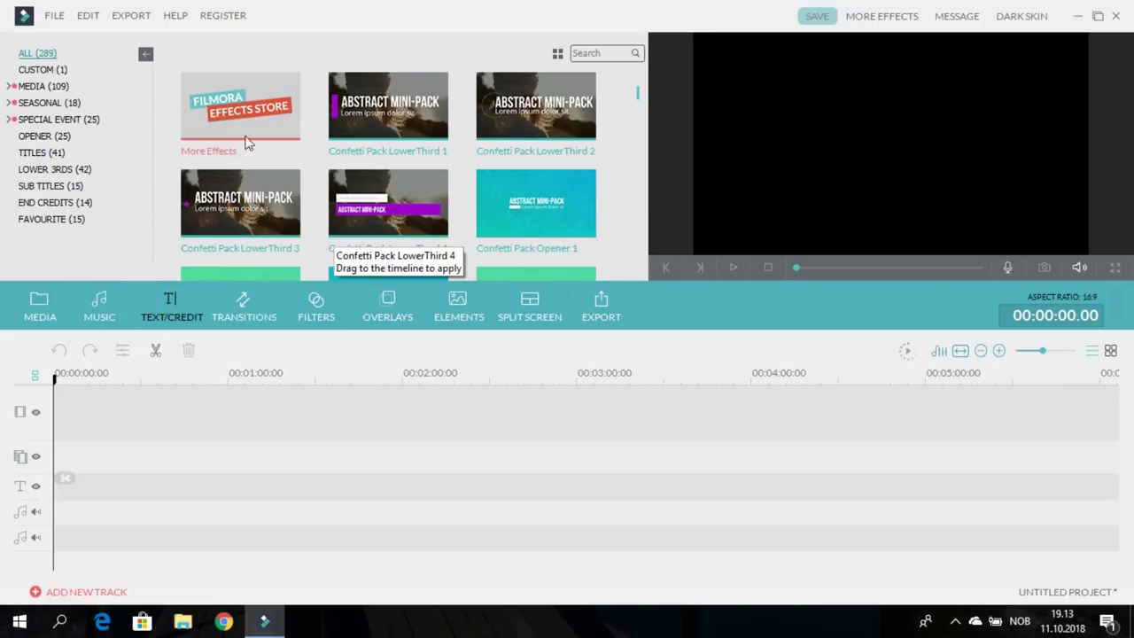
Preview the Blind_1 transition from the transitions library and pause its playback
click(249, 304)
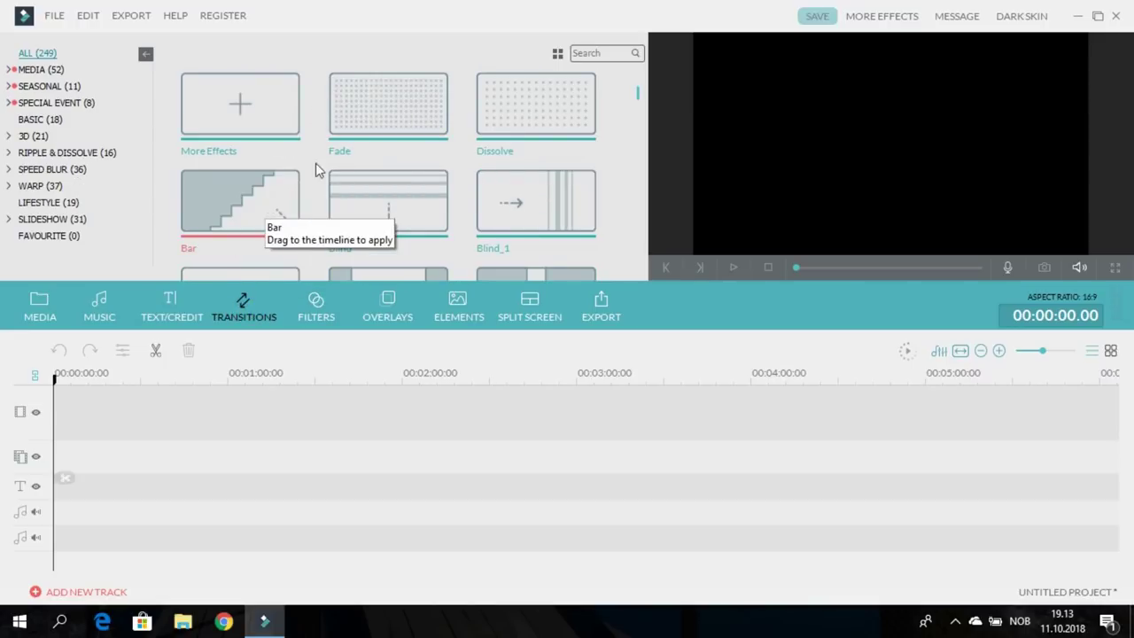
click(476, 193)
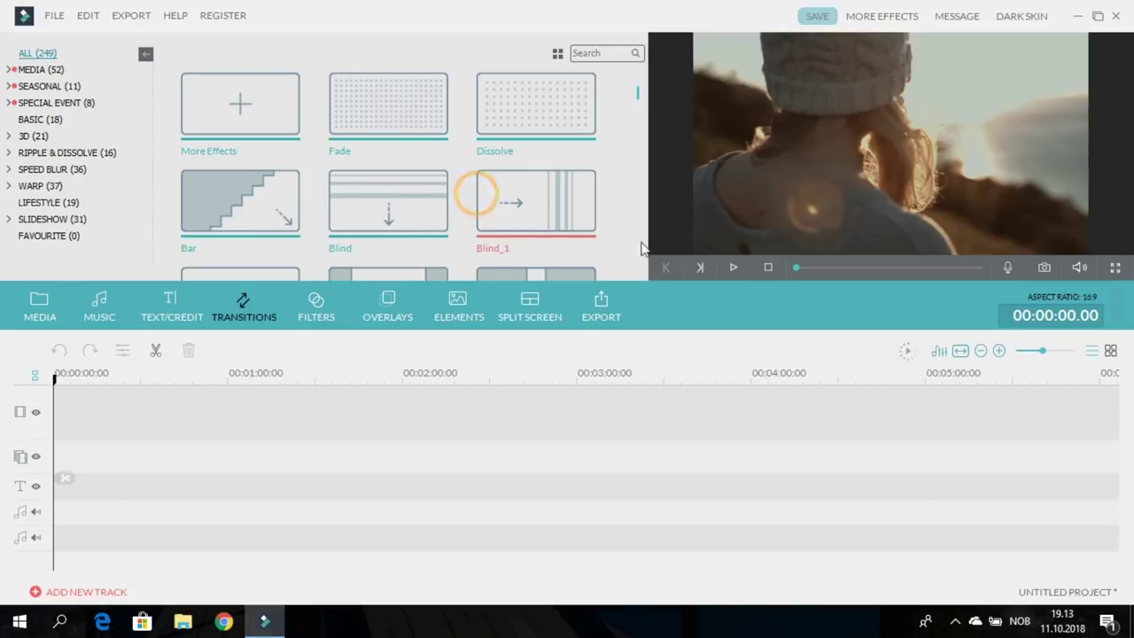
click(734, 266)
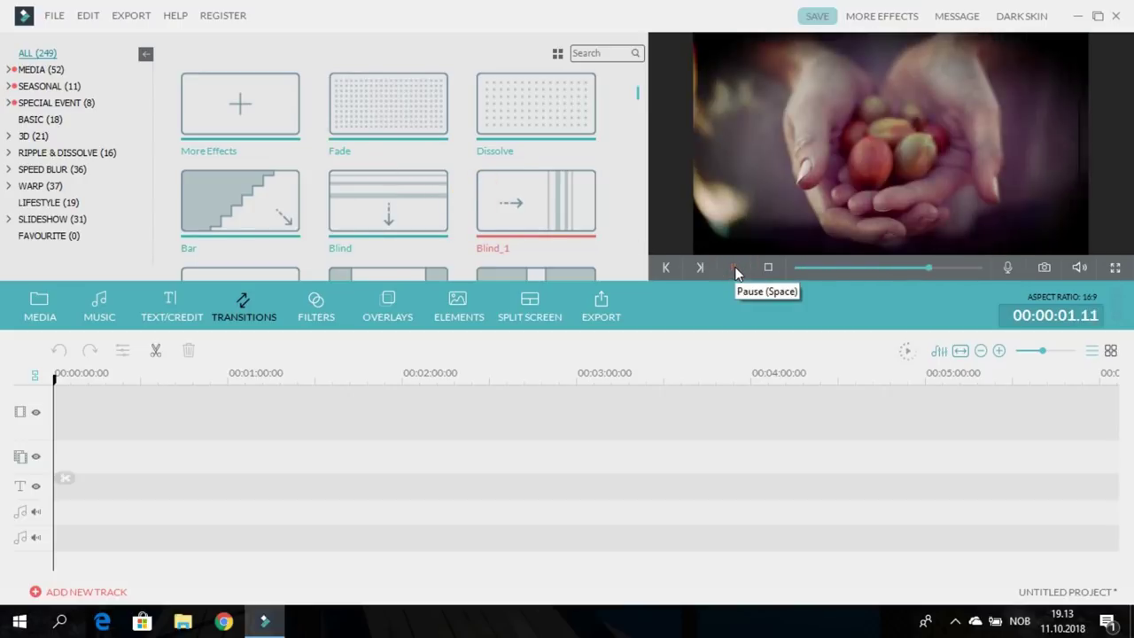
click(735, 265)
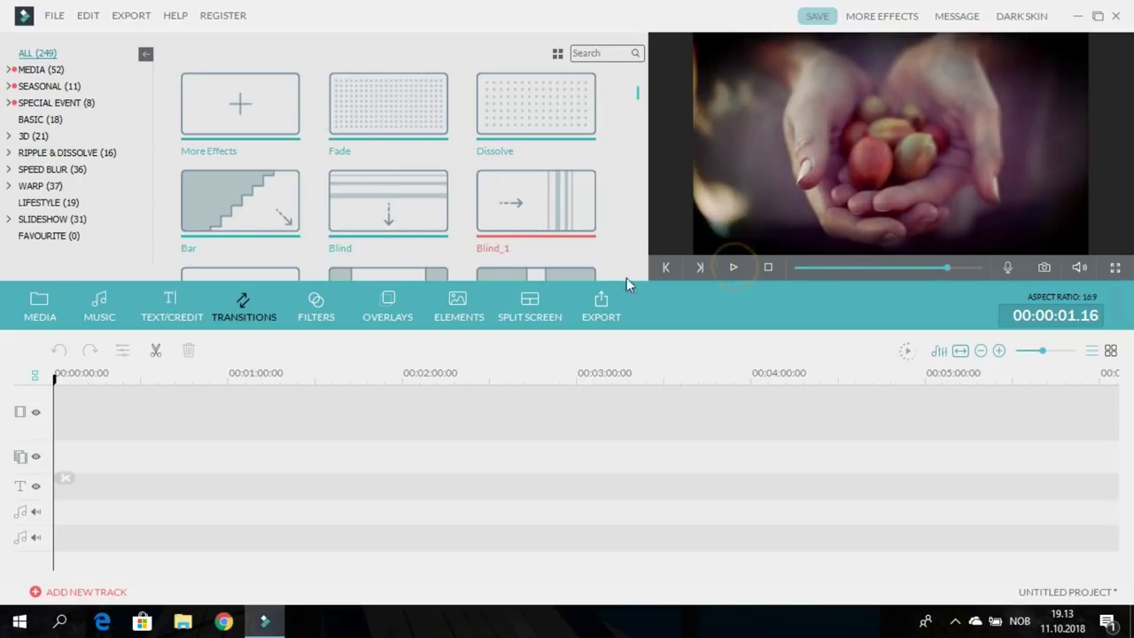
Look over the filters, including the Instagram-like category, and preview the Cinema 21:9 overlay
click(321, 327)
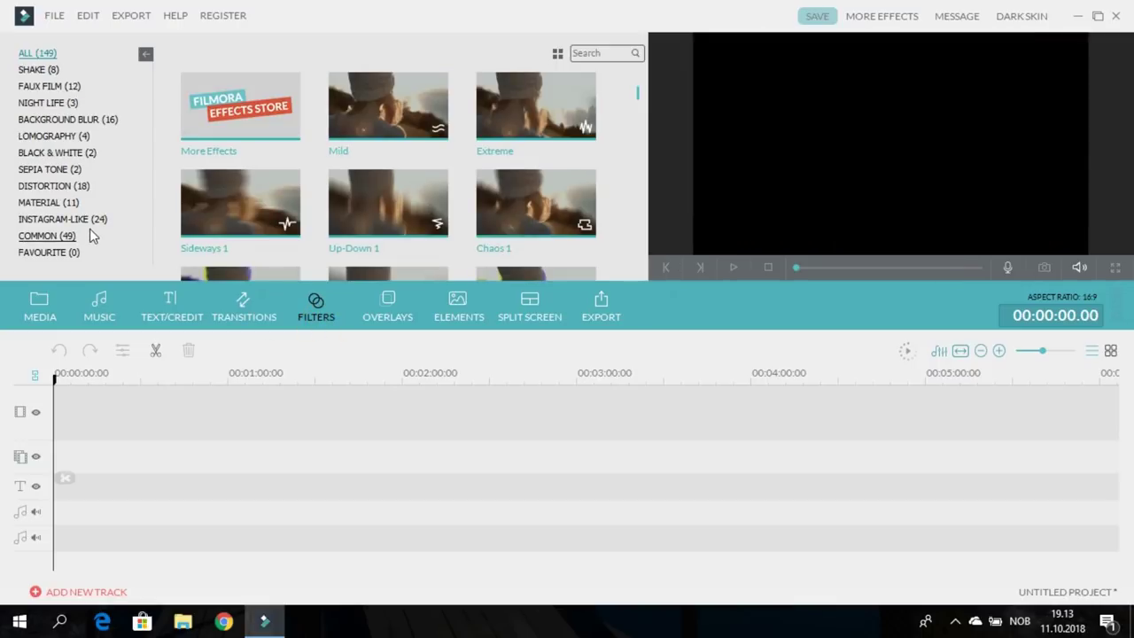
click(88, 220)
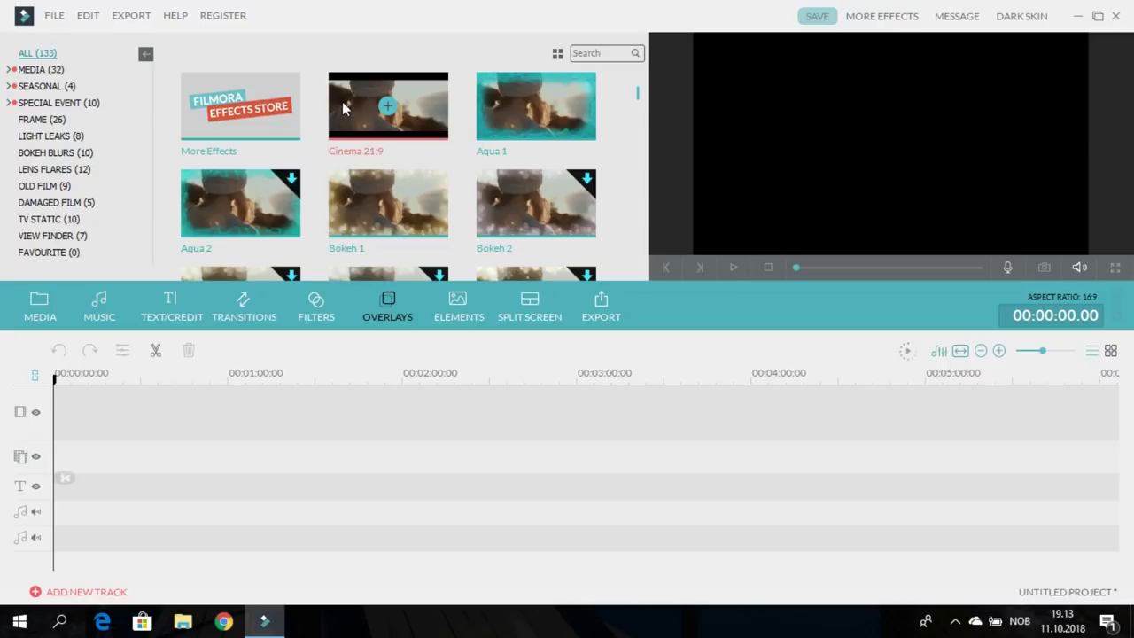
drag(360, 114, 259, 449)
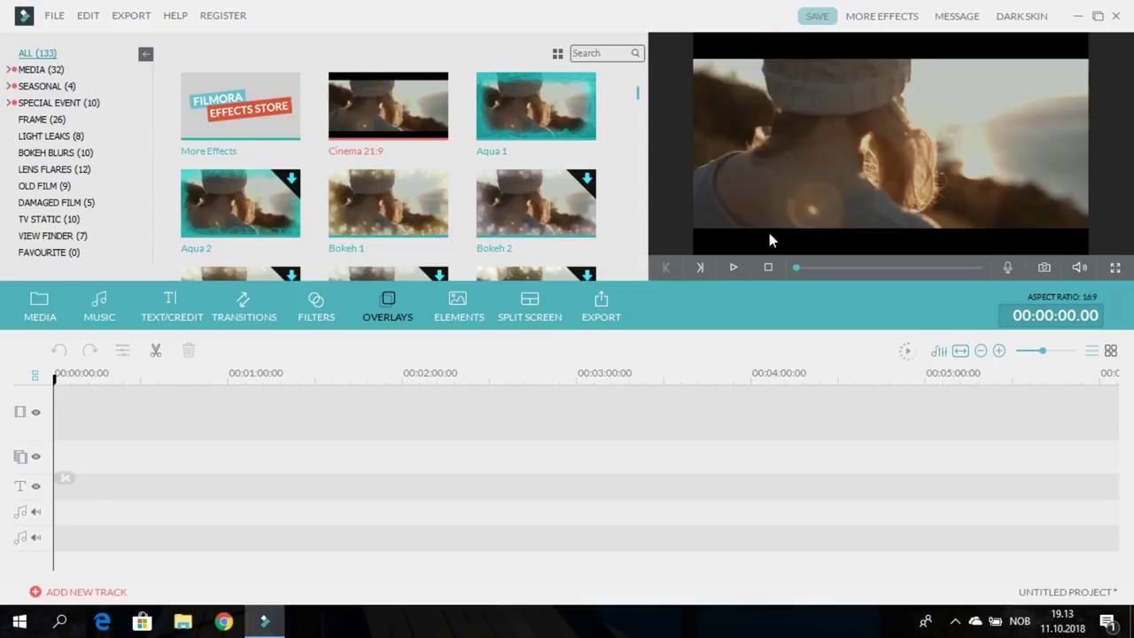
Look through the elements library and the available split screen layouts
click(461, 311)
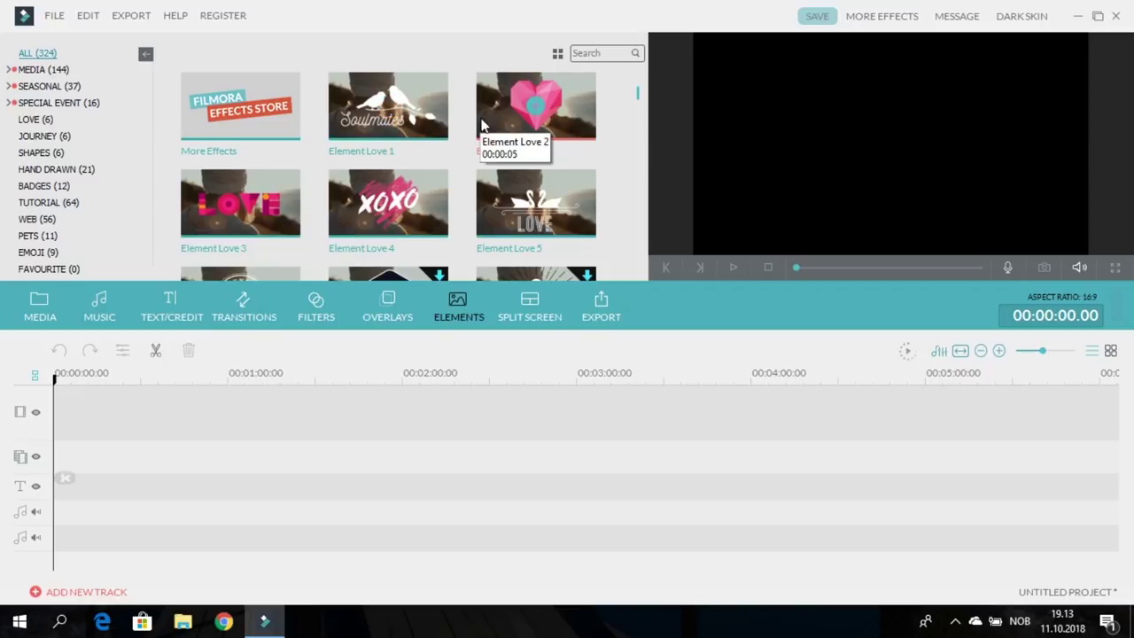
scroll(453, 188, down, 5)
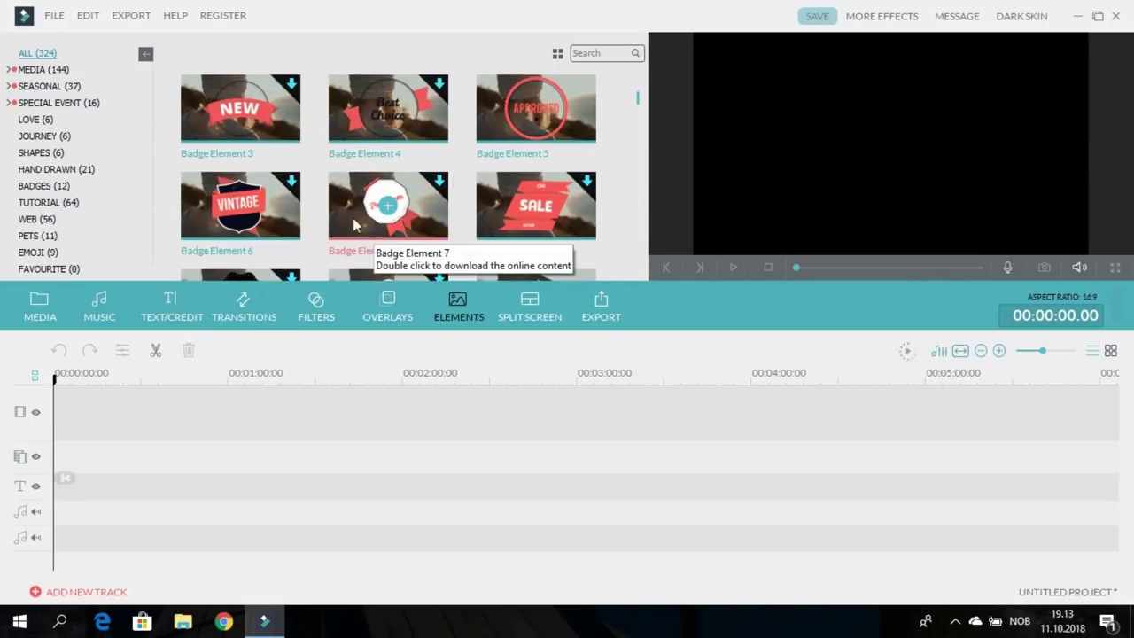
scroll(407, 248, down, 6)
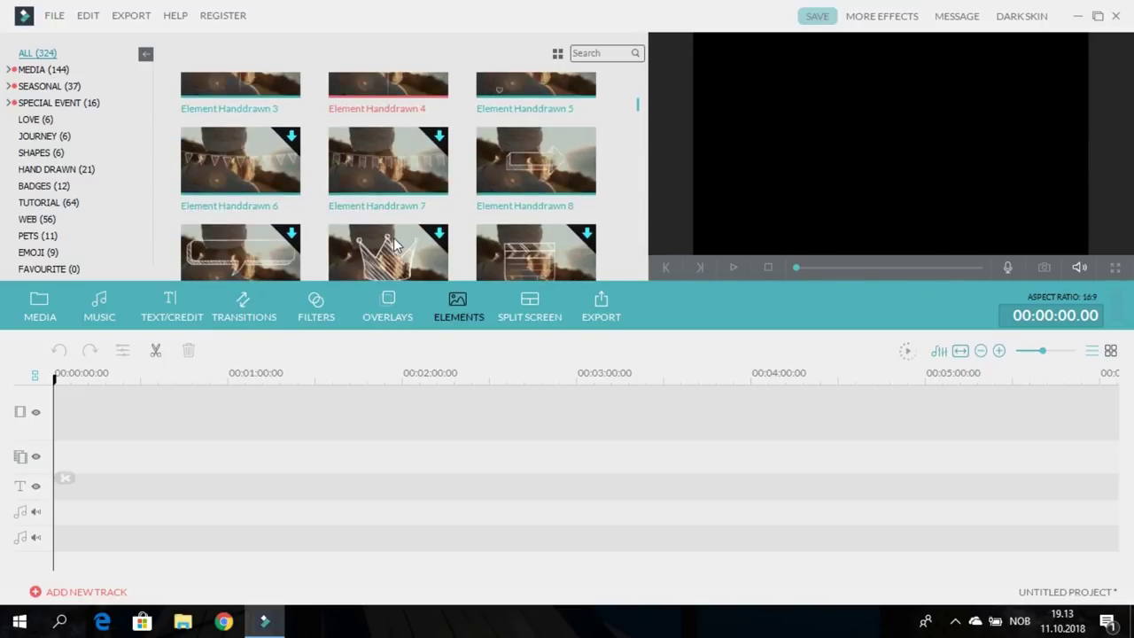
scroll(394, 245, down, 15)
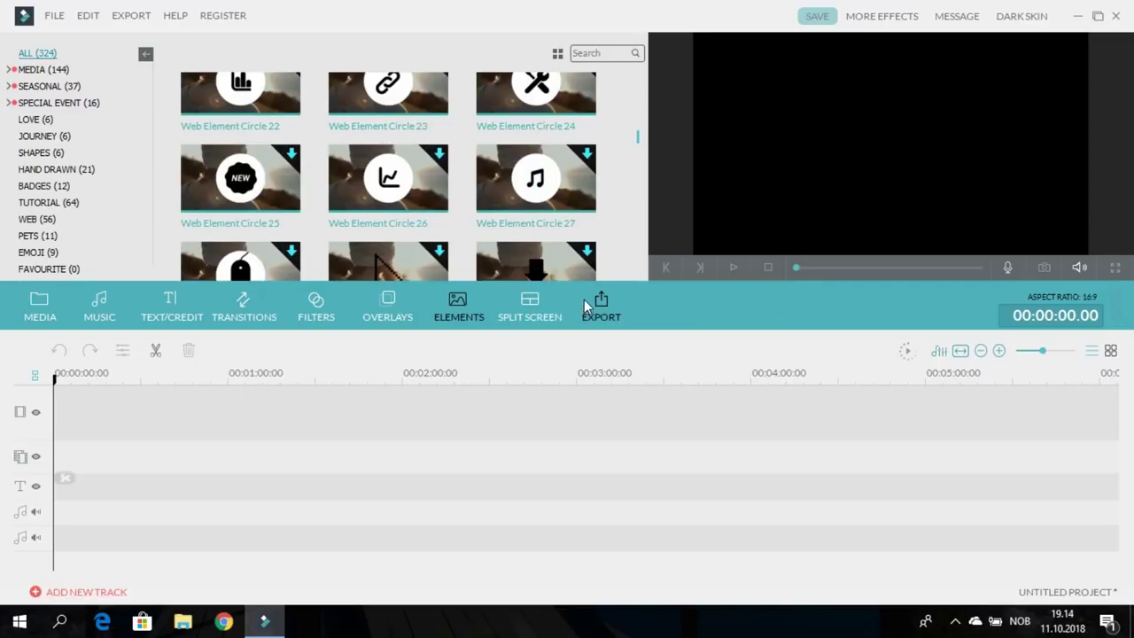
click(518, 313)
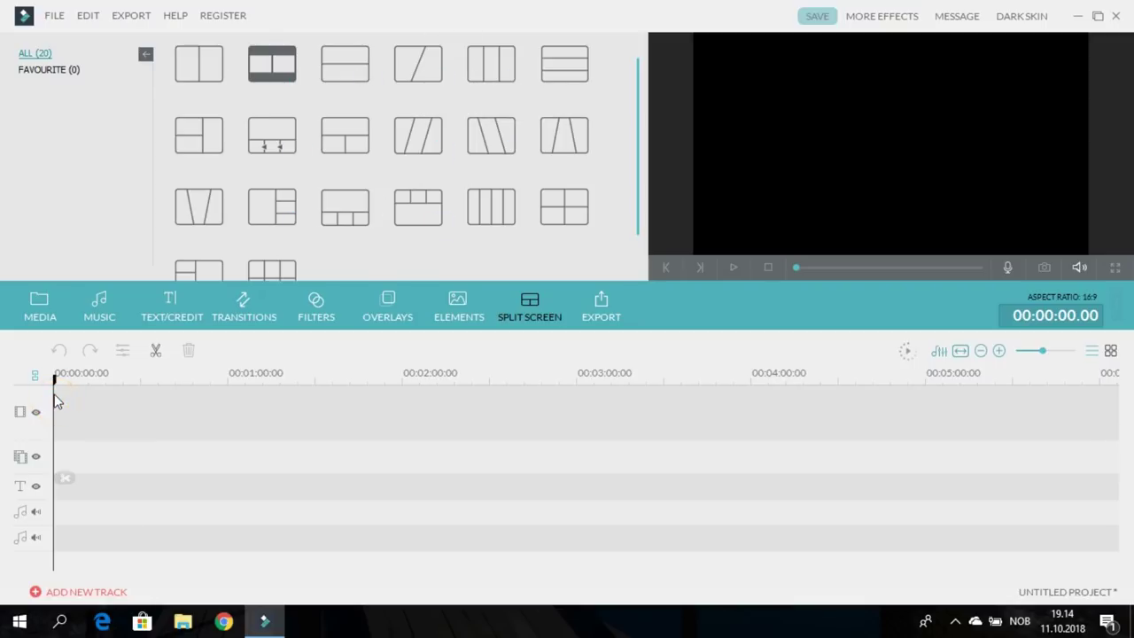
Place the intro5 clip from MY ALBUM 2 at the start of the timeline's video track
drag(54, 396, 80, 394)
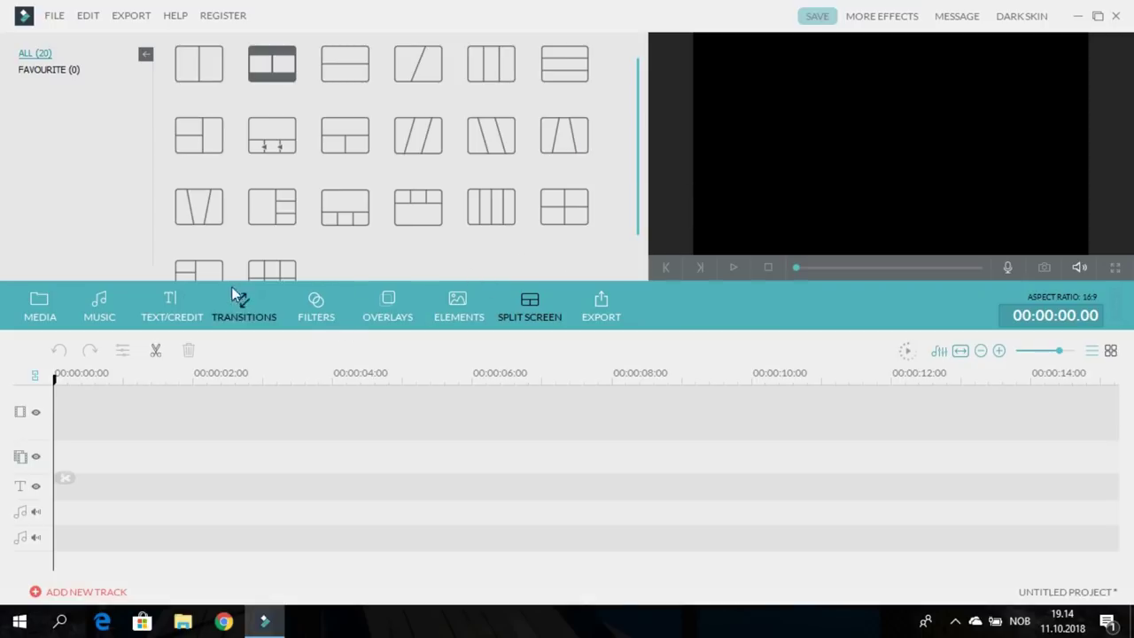
click(41, 301)
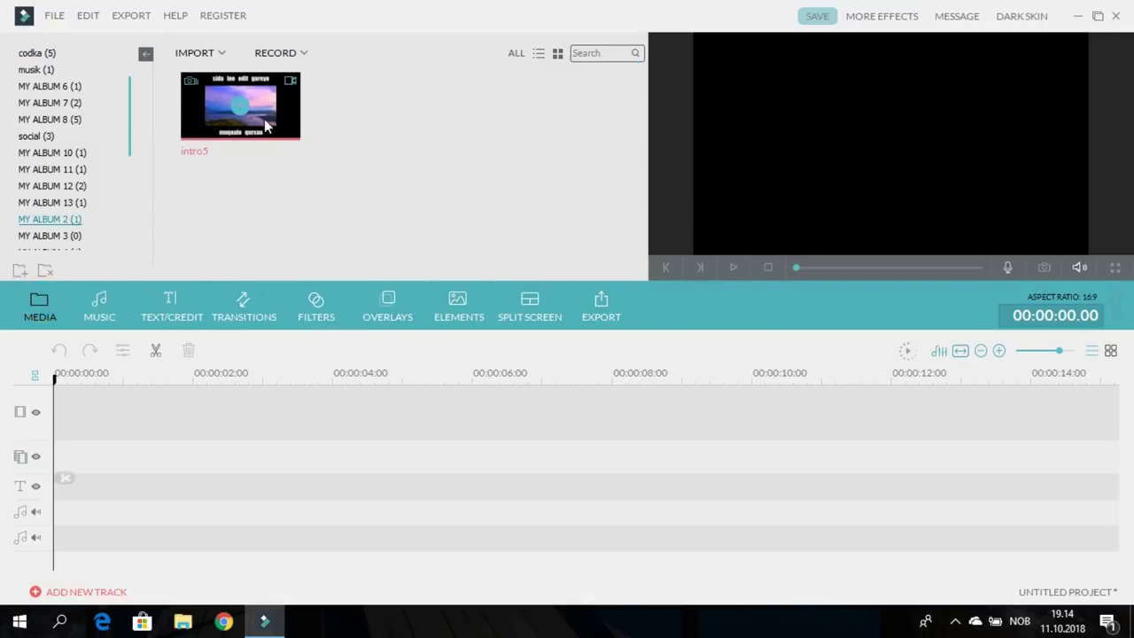
drag(239, 104, 144, 435)
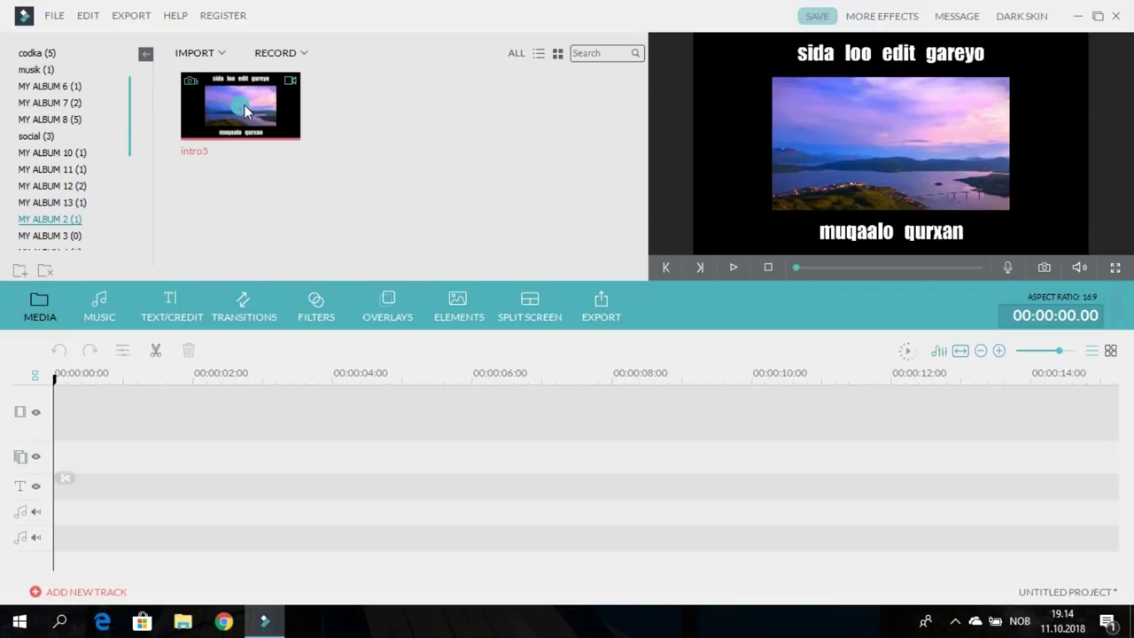
drag(264, 97, 144, 446)
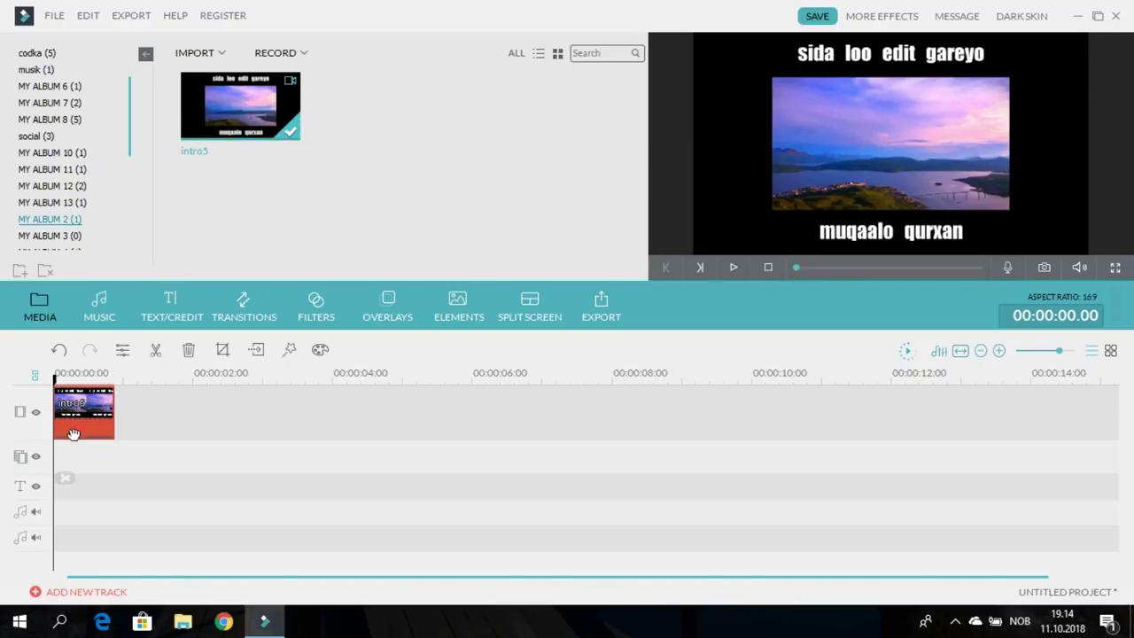
Review the intro5 clip's video adjustment settings and try to split the clip at the playhead
click(122, 352)
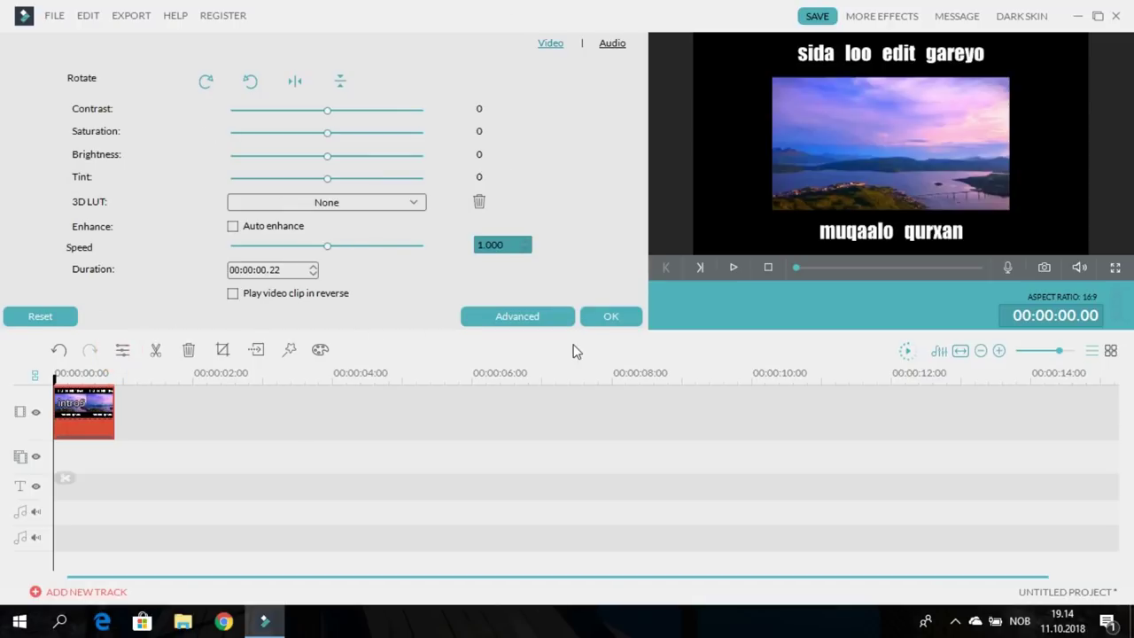
click(607, 321)
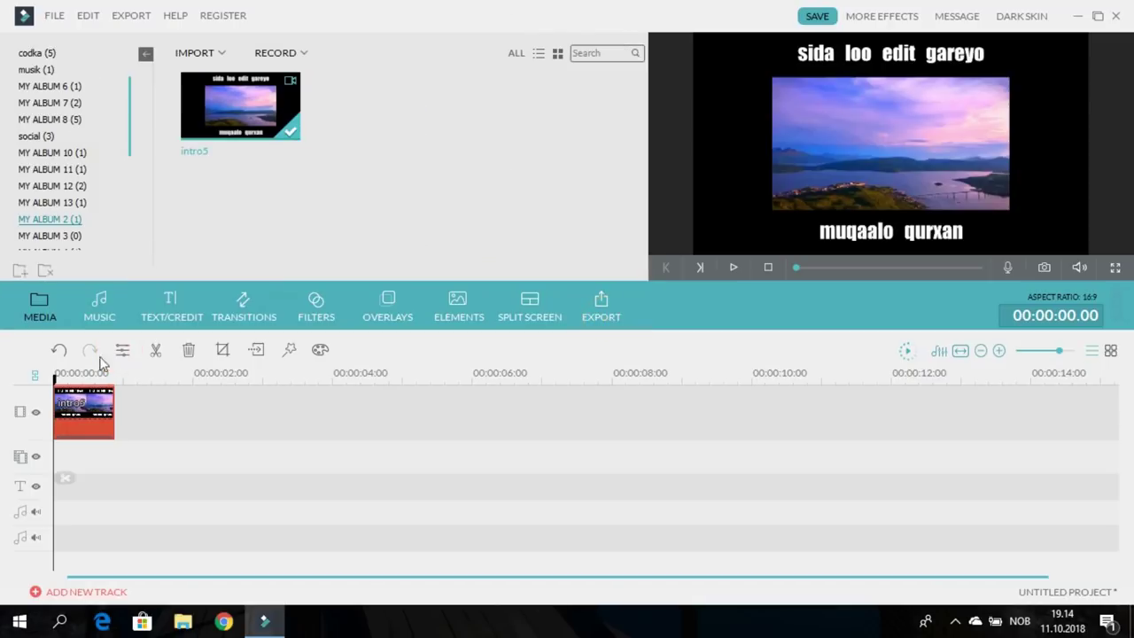
click(152, 358)
click(55, 375)
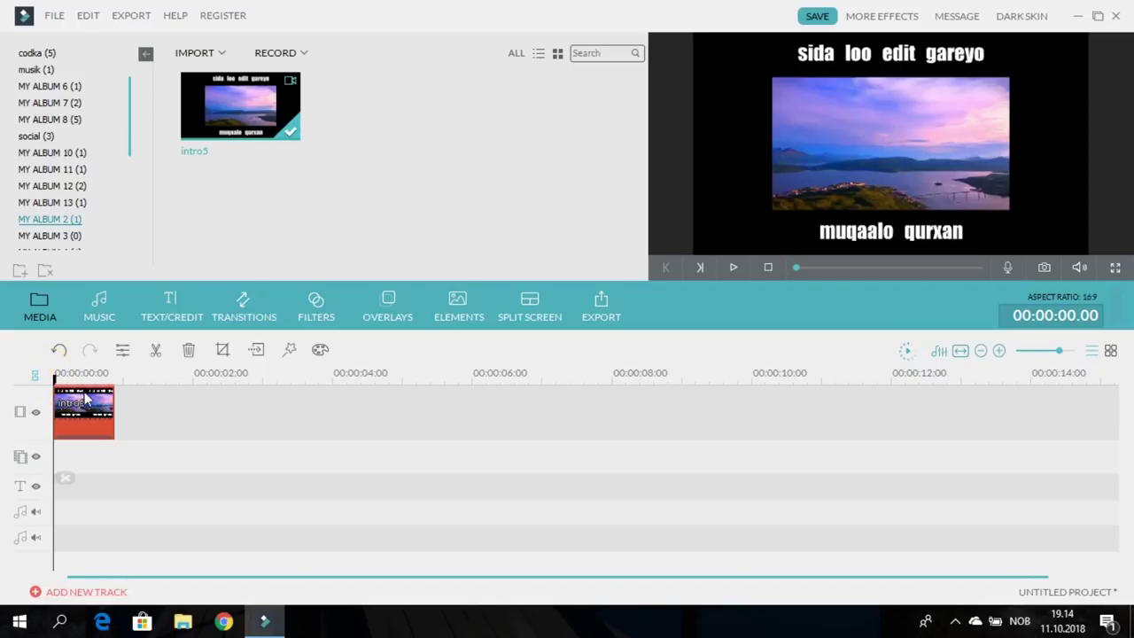
Play the intro5 clip on the timeline and split it at 00:00:00.18
click(731, 267)
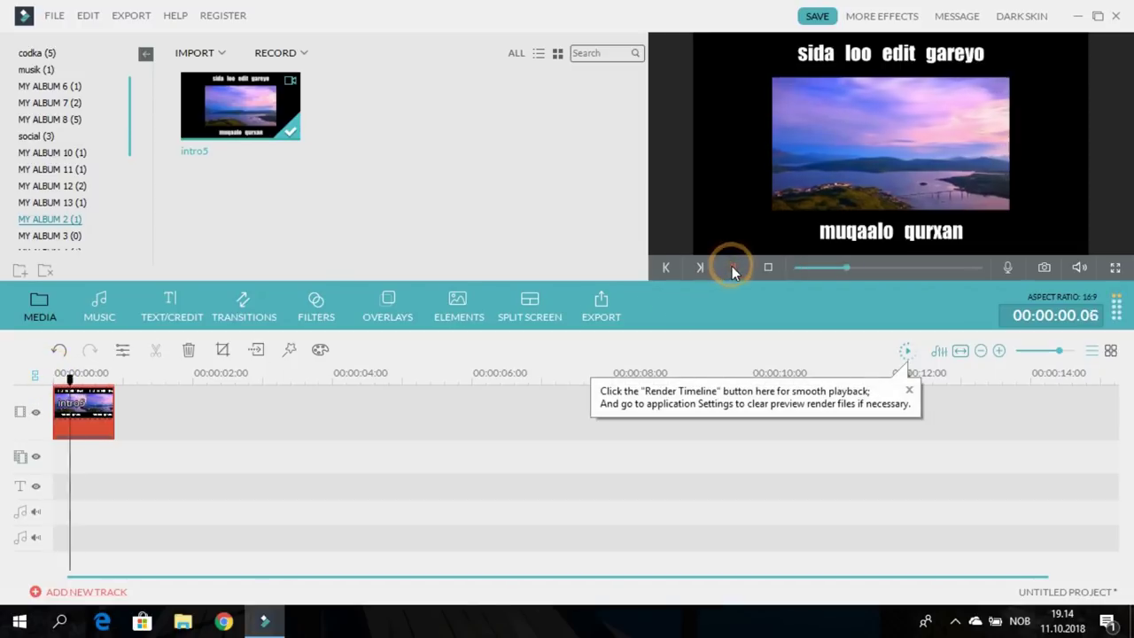
click(115, 477)
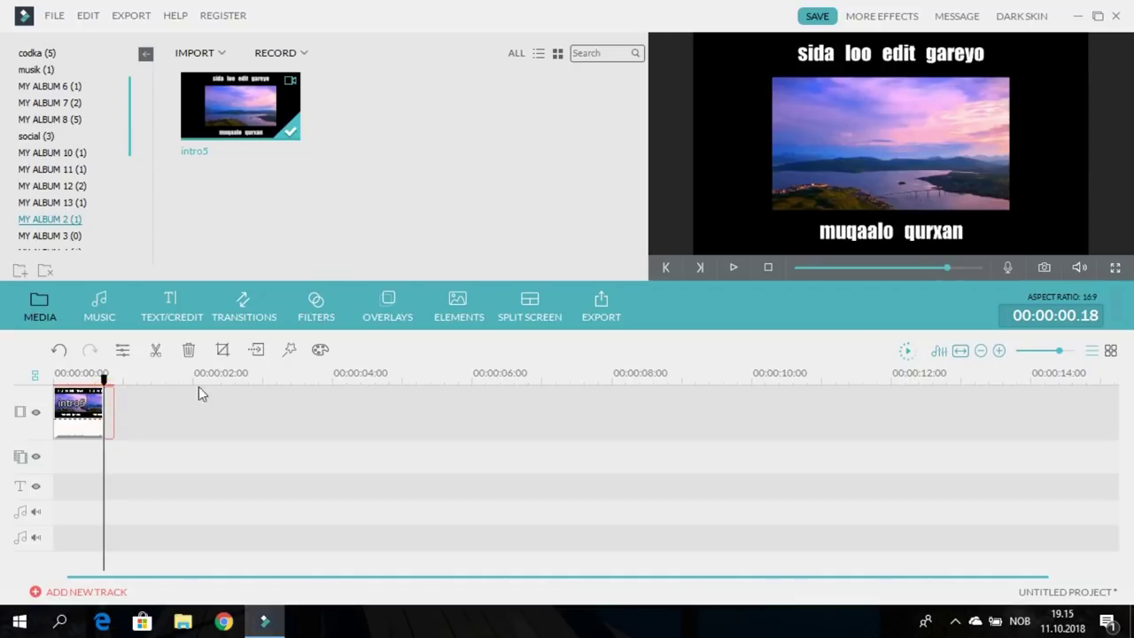
Try a manual 1080 × 896 crop that trims the upper edge of intro5's second segment
click(227, 350)
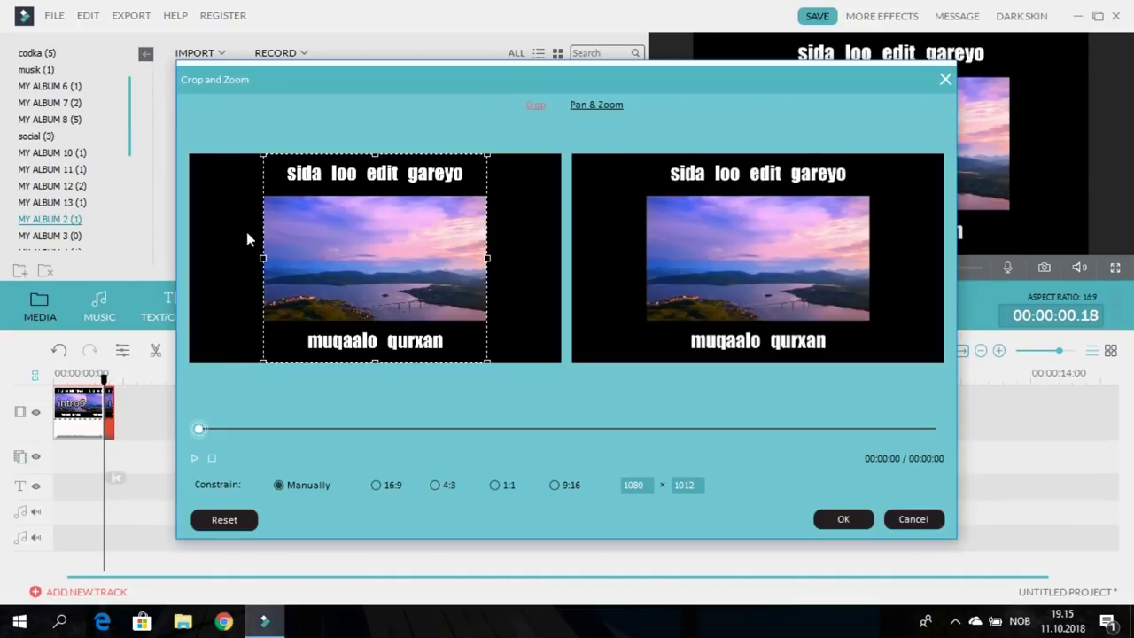
drag(263, 154, 263, 177)
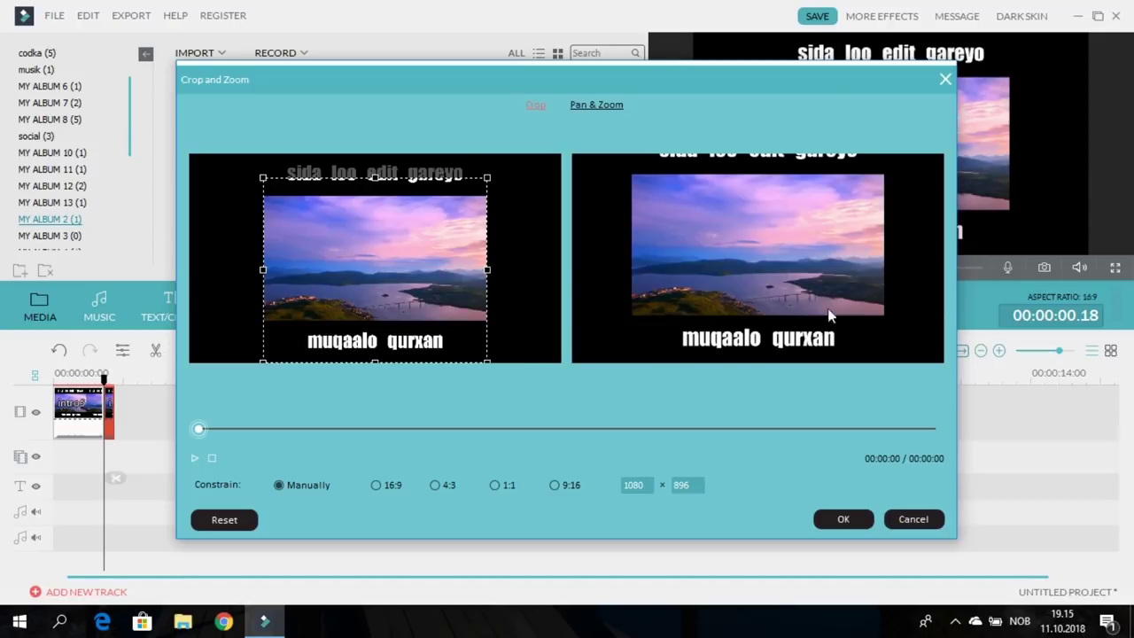
click(944, 80)
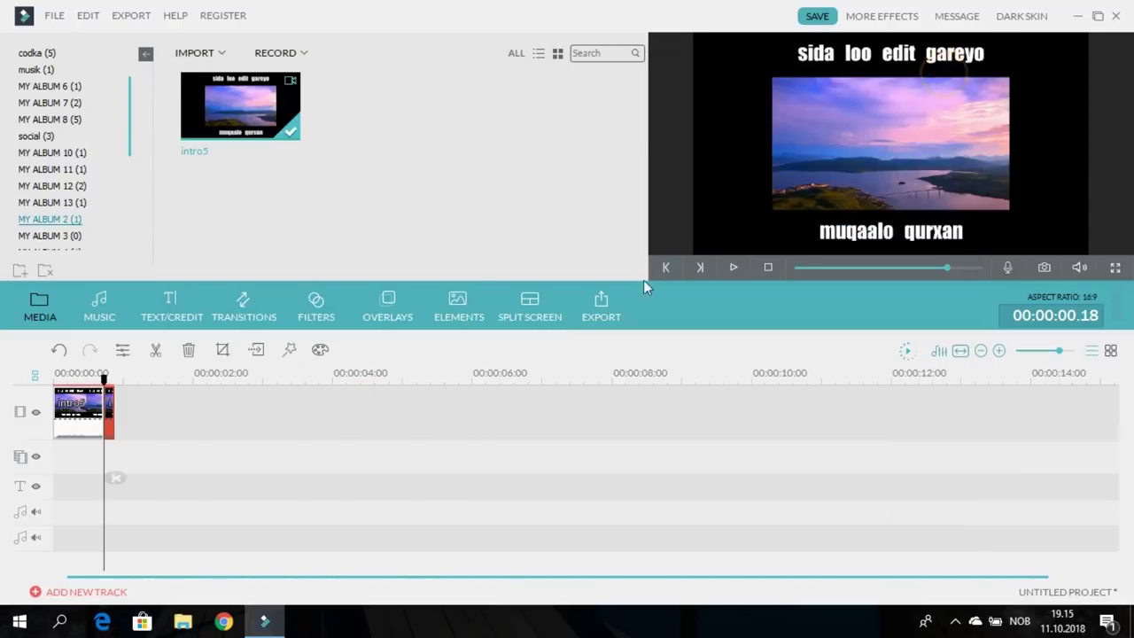
Apply a vertical-band Tilt-Shift blur to intro5's second segment with the Power Tool, looking over the Face Off options without enabling them
click(290, 349)
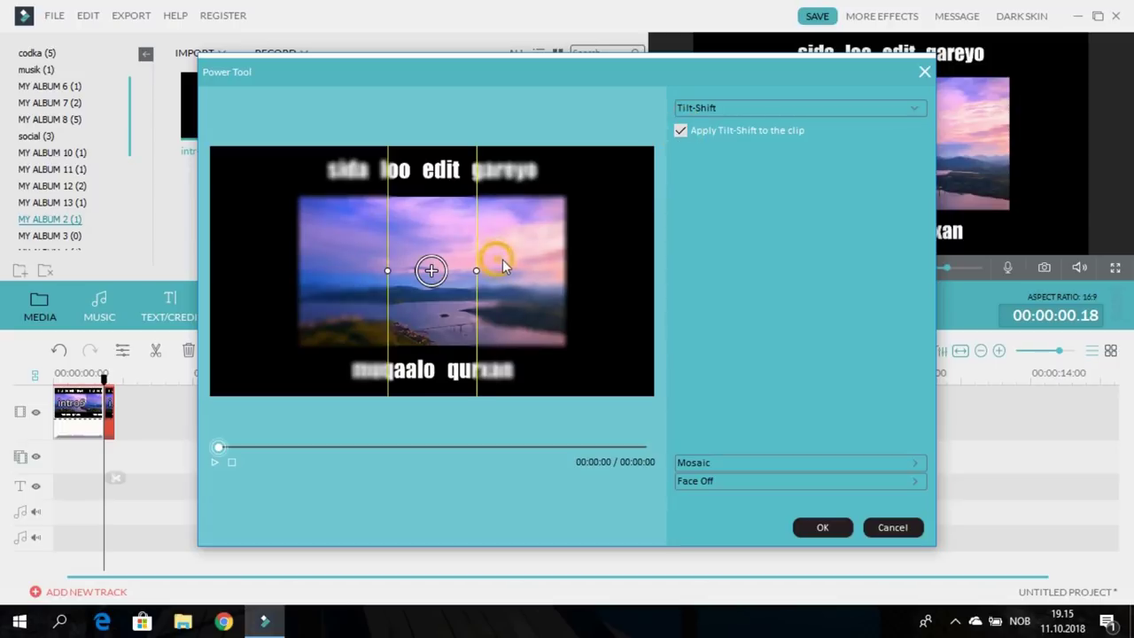
click(749, 483)
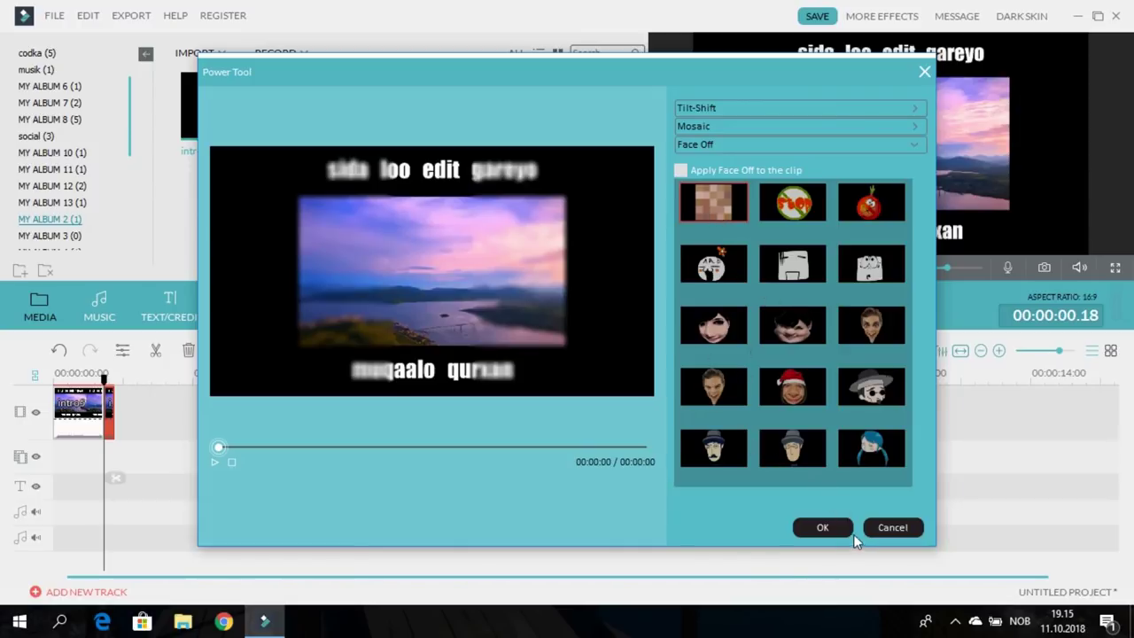
click(808, 524)
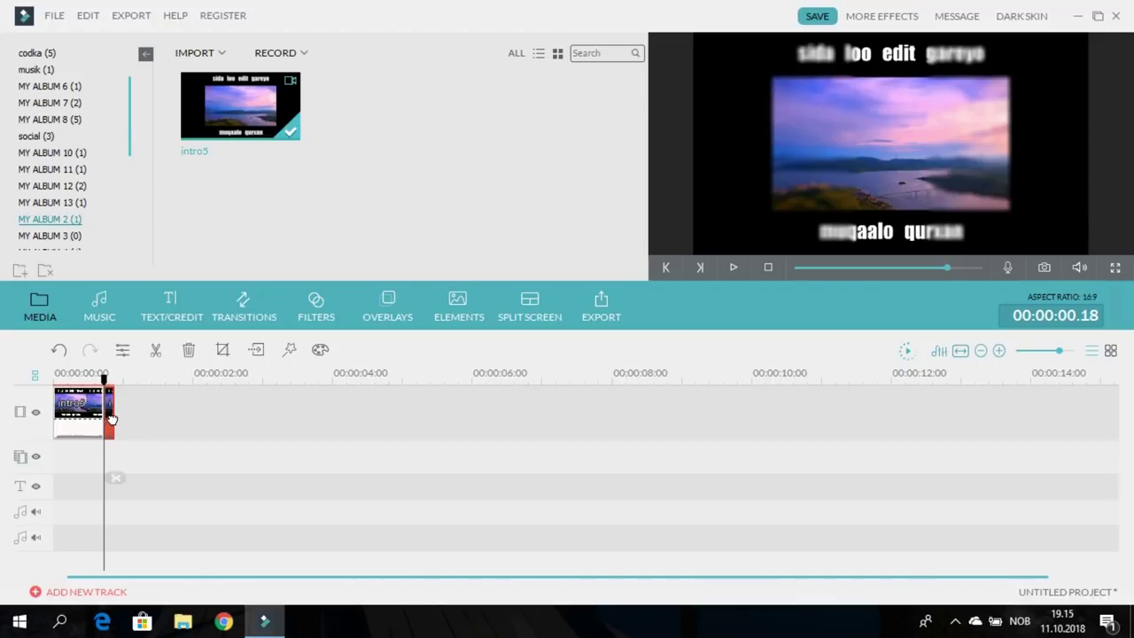
Review the Advanced Color Tuning adjustments for intro5's second segment without changing them
click(320, 350)
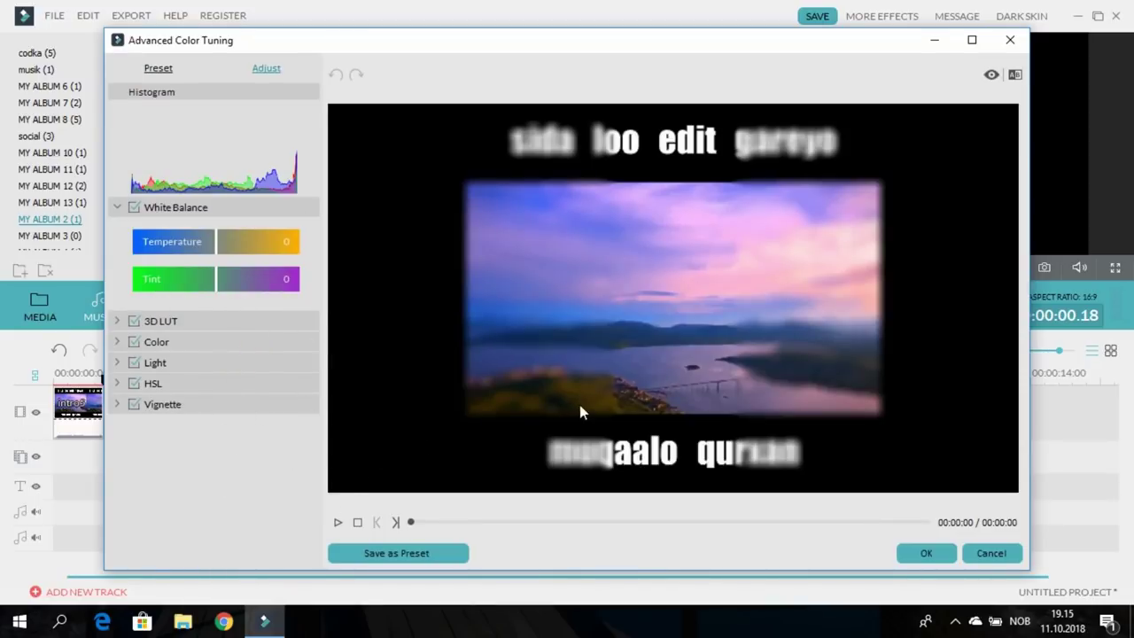
click(1010, 40)
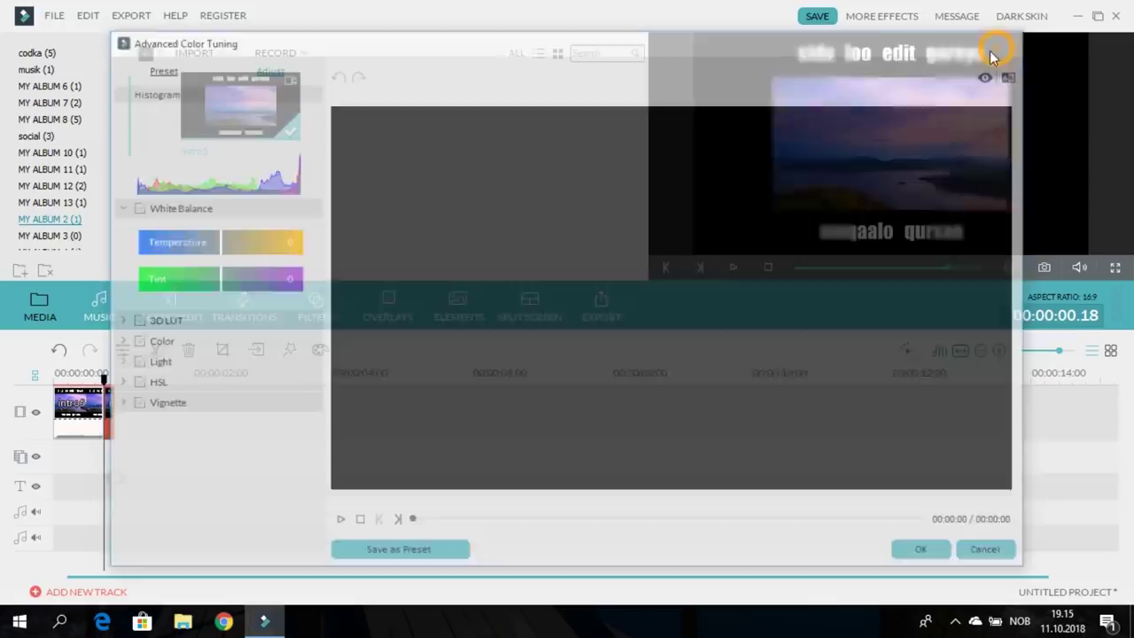